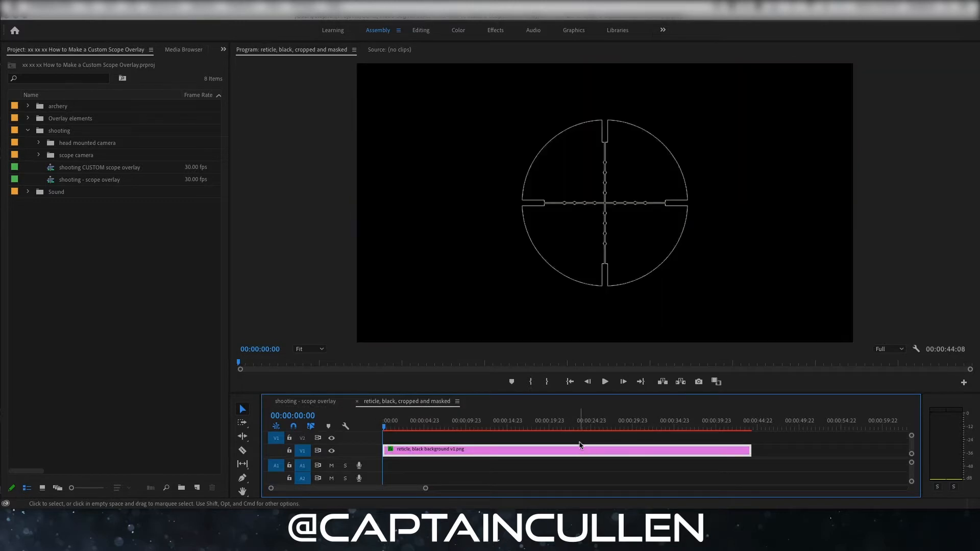
- Review the reticle clip in the cropped and masked sequence in the Editing workspace, scrubbing back to the sequence's start
click(422, 32)
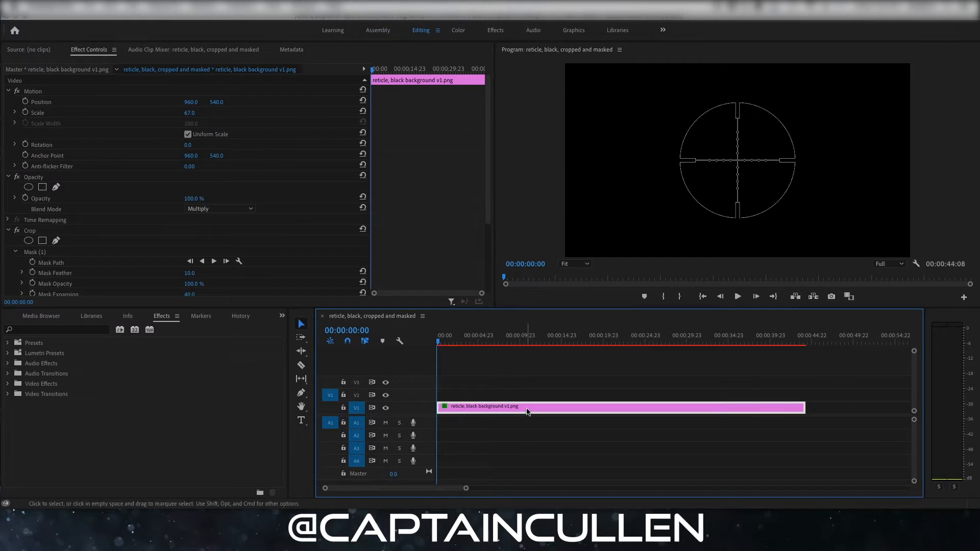
click(461, 342)
drag(460, 342, 438, 341)
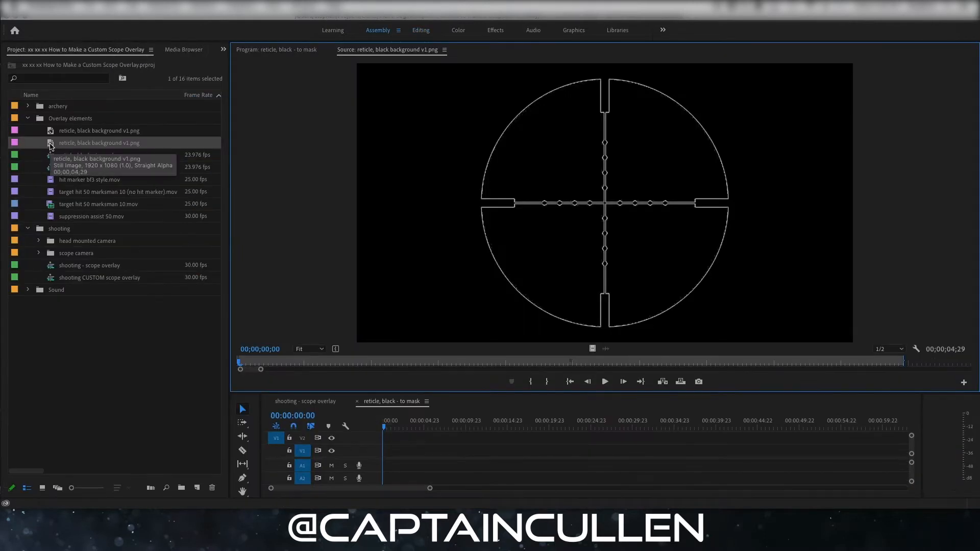
- Place the reticle PNG at the start of the "reticle, black - to mask" sequence and set its scale to 67
drag(441, 422, 385, 453)
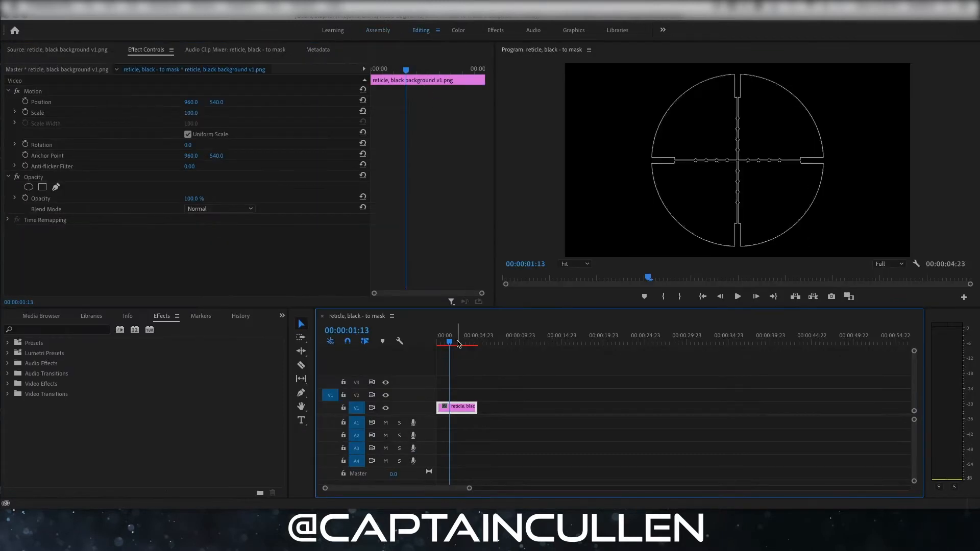
drag(449, 341, 438, 341)
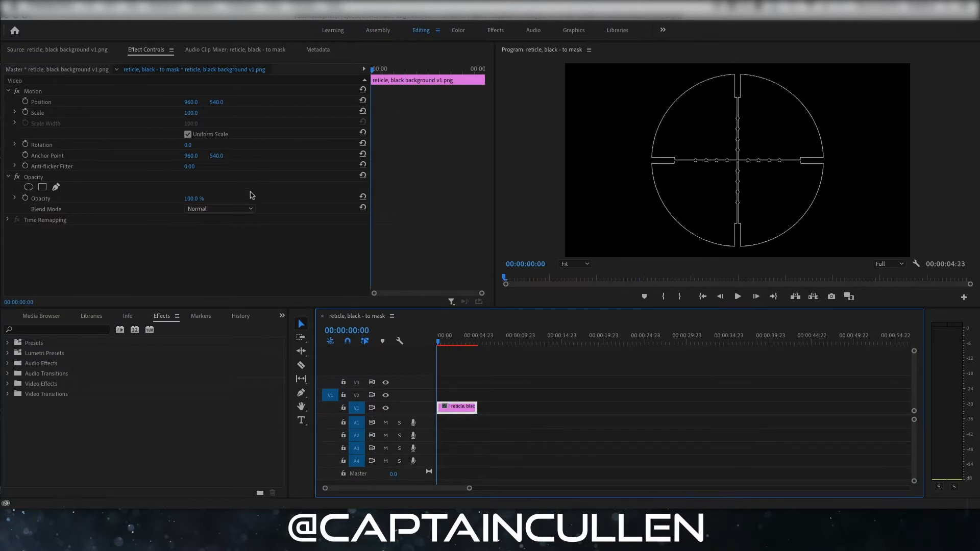
click(197, 112)
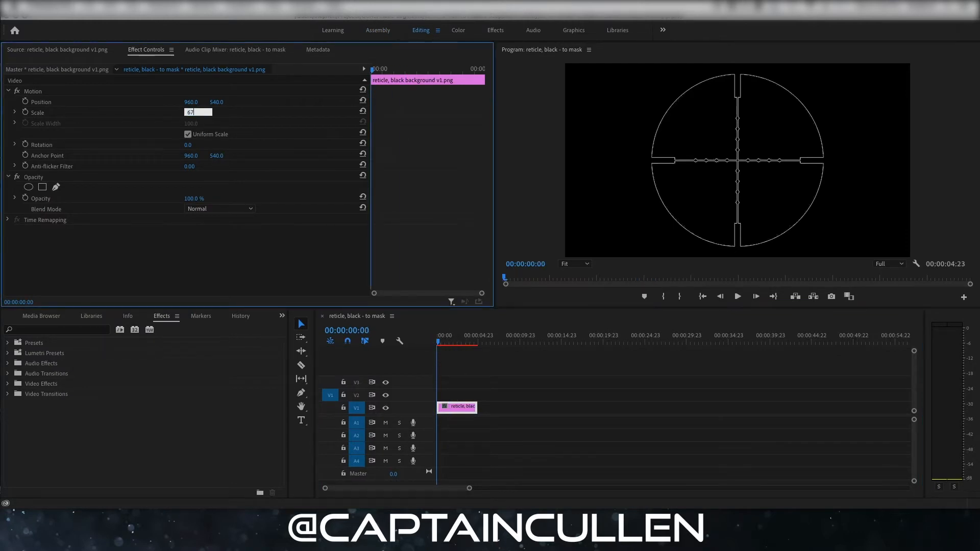
text(67)
key(Return)
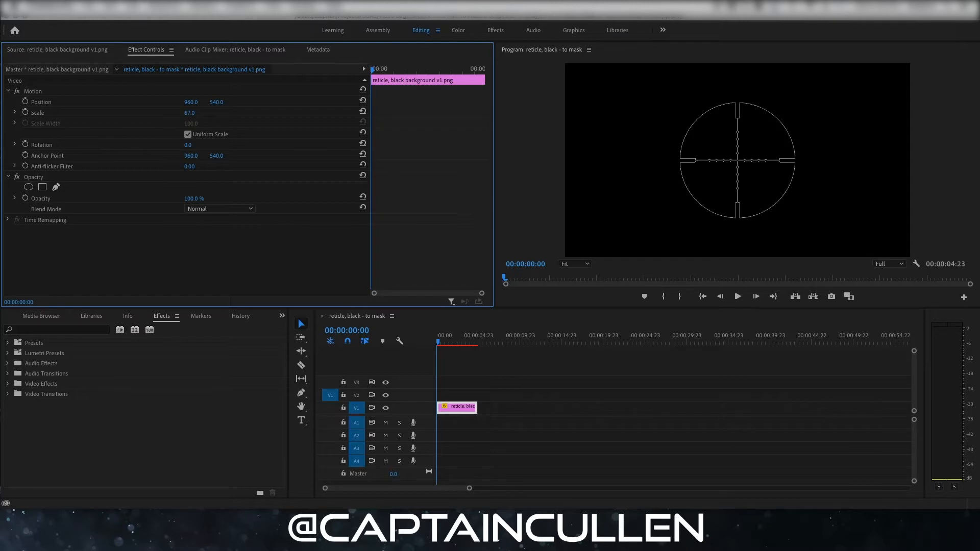
- Apply the Crop effect to the reticle clip and add an ellipse mask to that effect
text(crop)
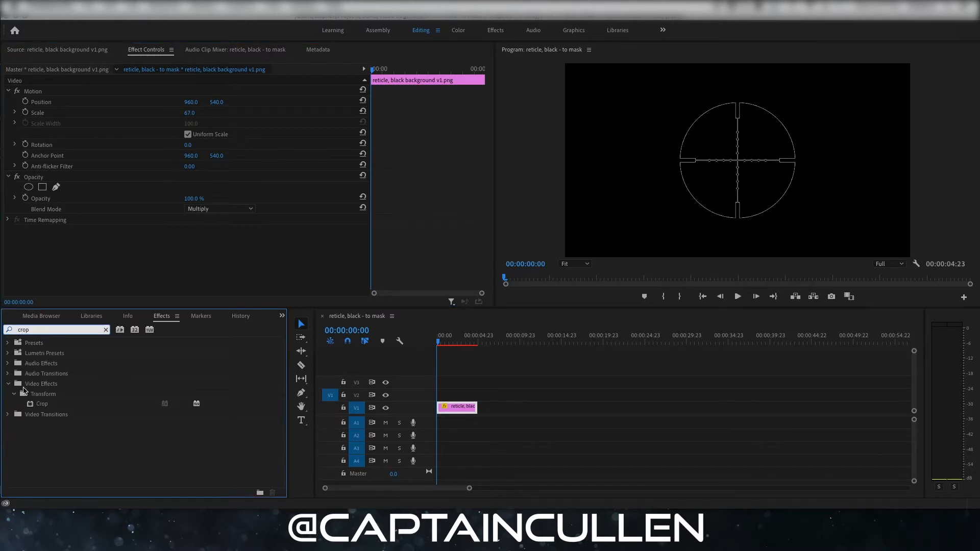
drag(38, 406, 462, 408)
click(28, 204)
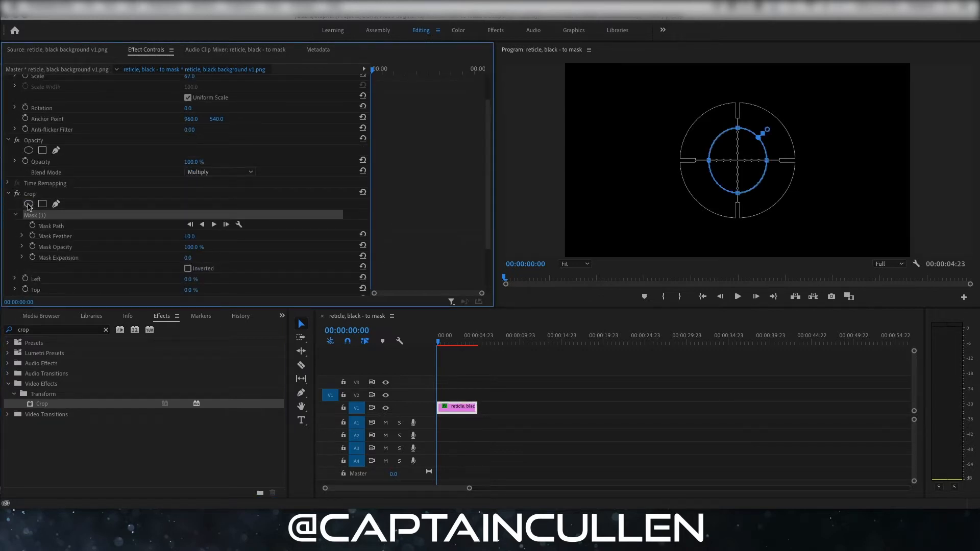
- Stretch the Crop effect's ellipse mask to the reticle's outer circle and adjust the softness of its edge
drag(711, 163, 681, 160)
drag(767, 160, 795, 161)
drag(738, 125, 738, 103)
drag(738, 193, 740, 217)
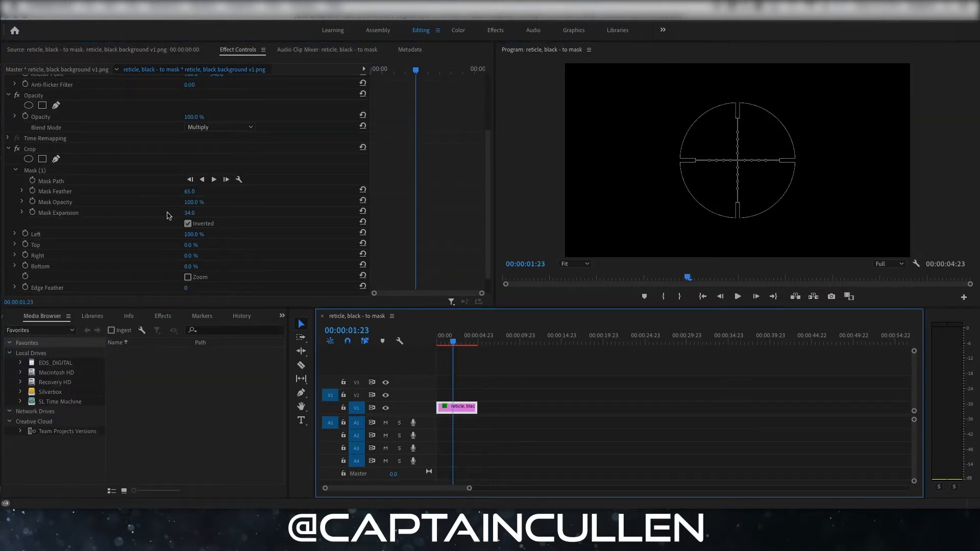
click(44, 172)
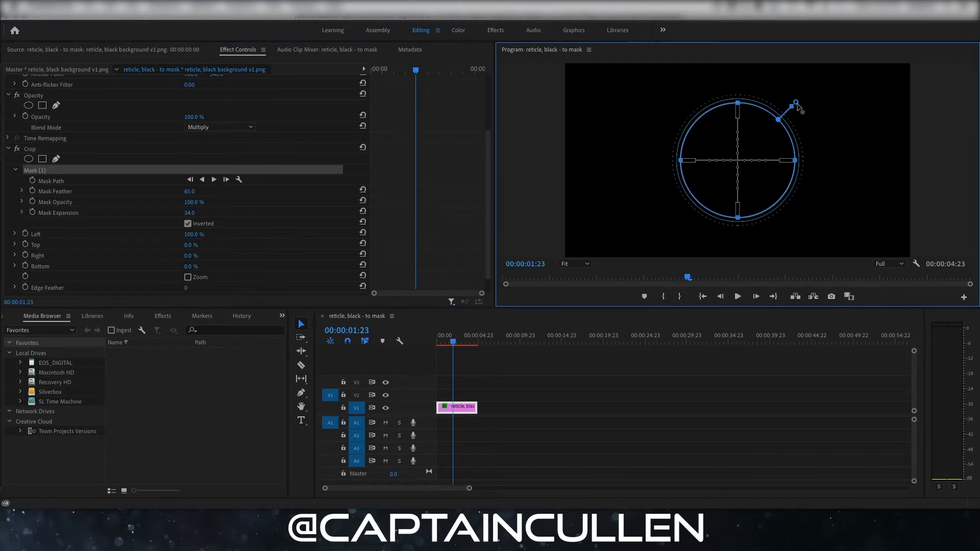
drag(796, 102, 801, 100)
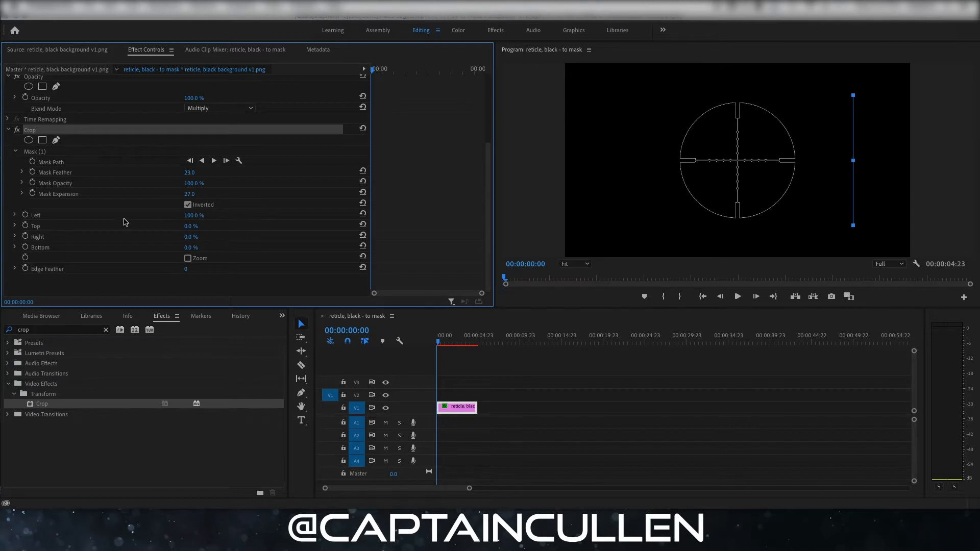
- Compare the reticle clip with the Crop mask's inversion switched off and back on
scroll(126, 223, up, 2)
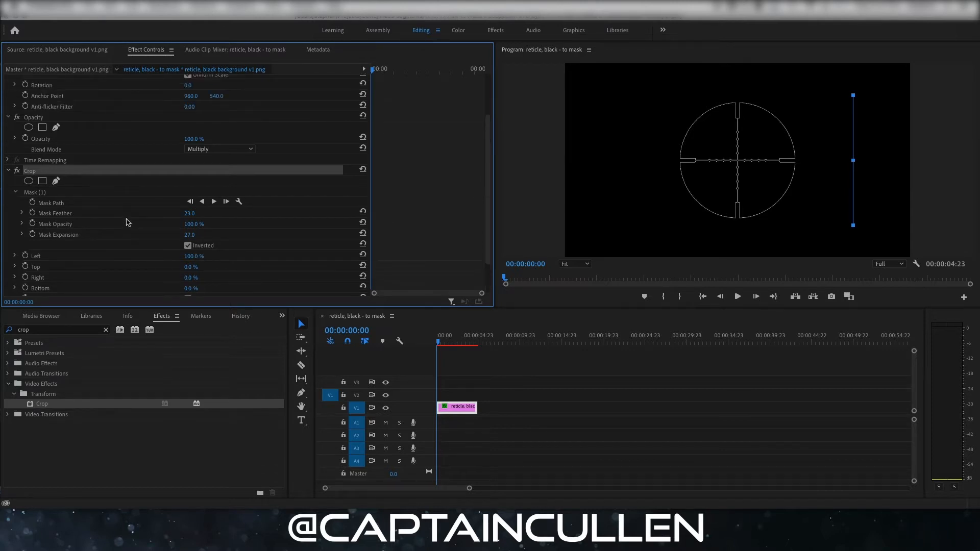
click(188, 246)
click(187, 246)
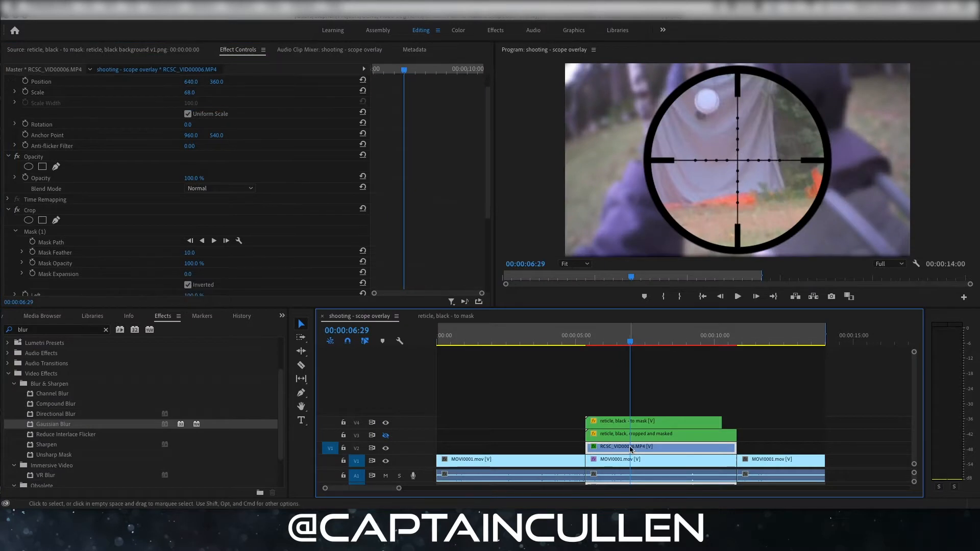
- Hide the V4 reticle track and examine the existing Crop mask settings of the RCSC_VID00006.MP4 scope clip
scroll(351, 282, down, 2)
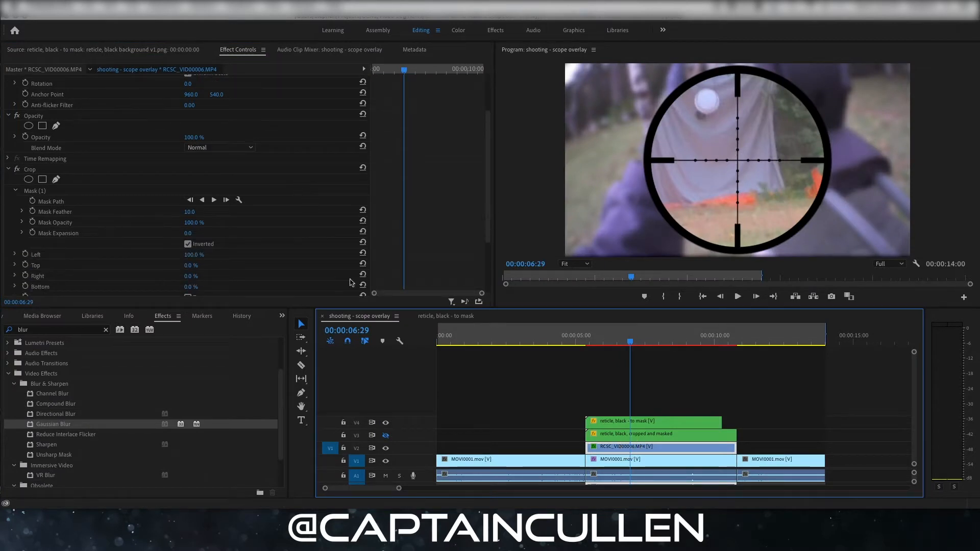
click(385, 423)
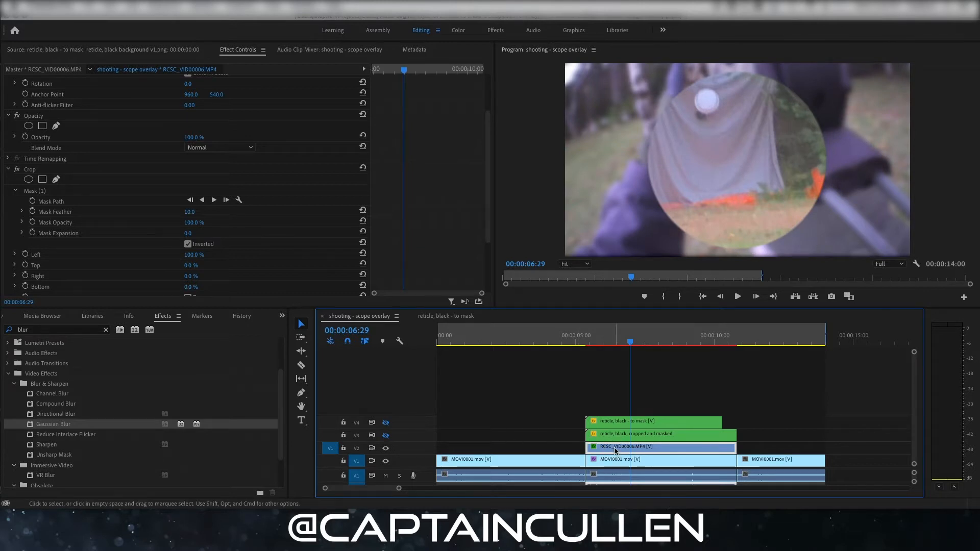
scroll(294, 209, down, 2)
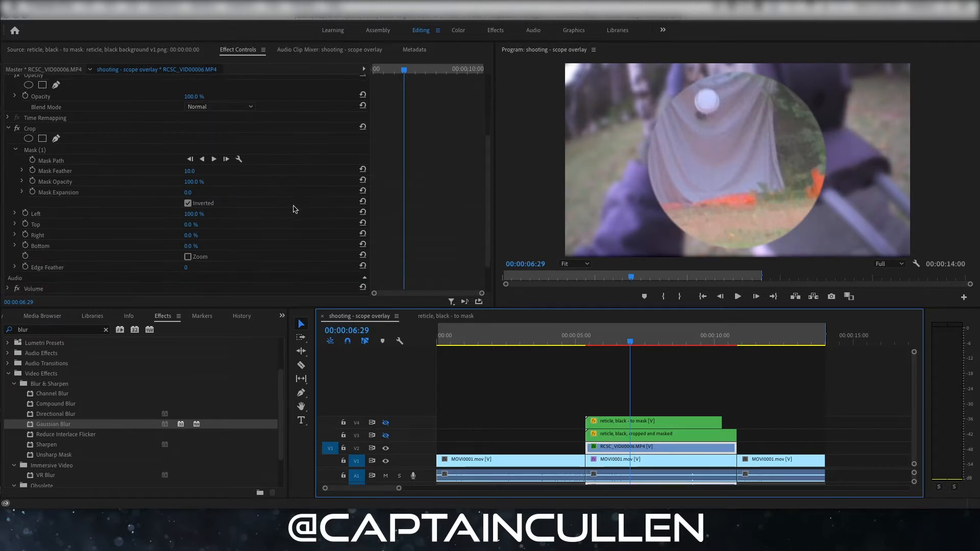
scroll(280, 192, down, 1)
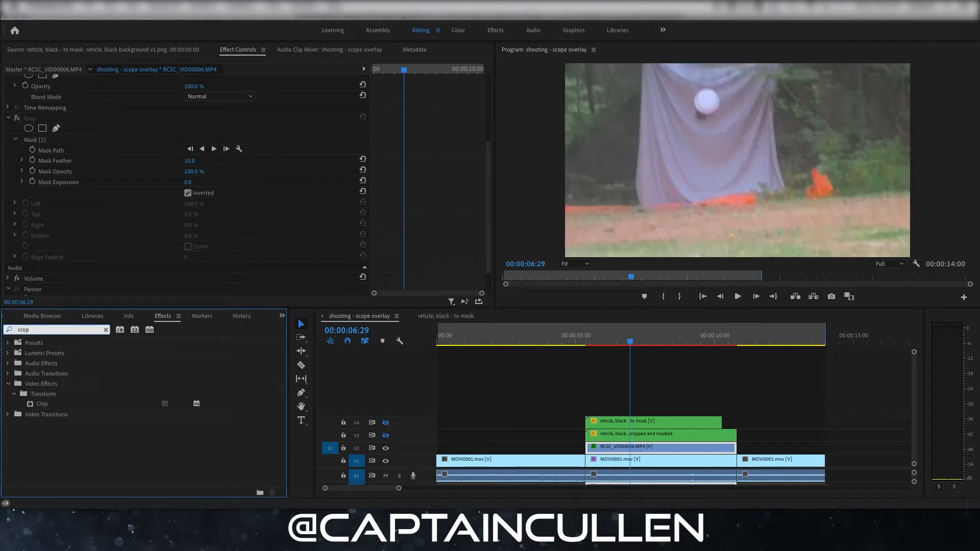
- Apply a new Crop effect to the RCSC_VID00006.MP4 clip on V2 and add an ellipse mask to it
click(45, 406)
drag(43, 407, 630, 452)
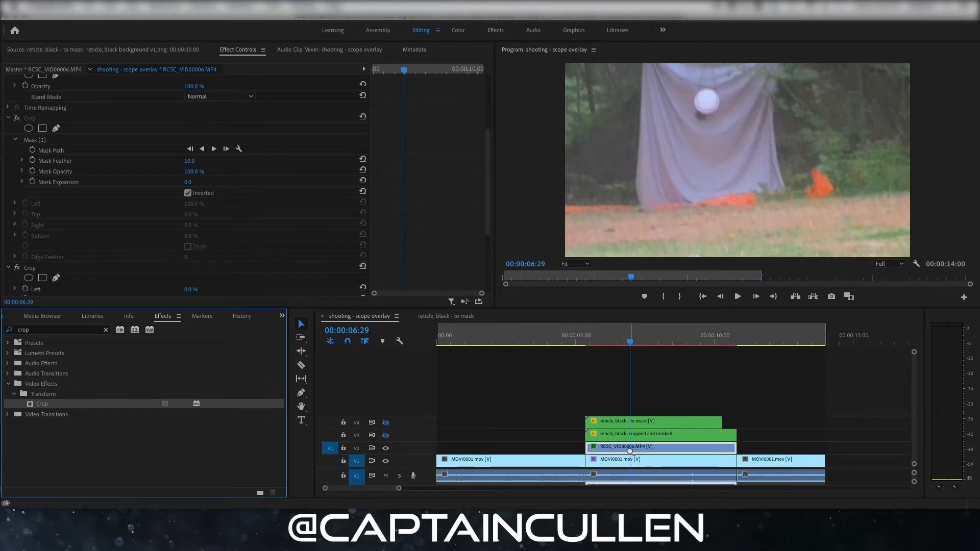
click(28, 166)
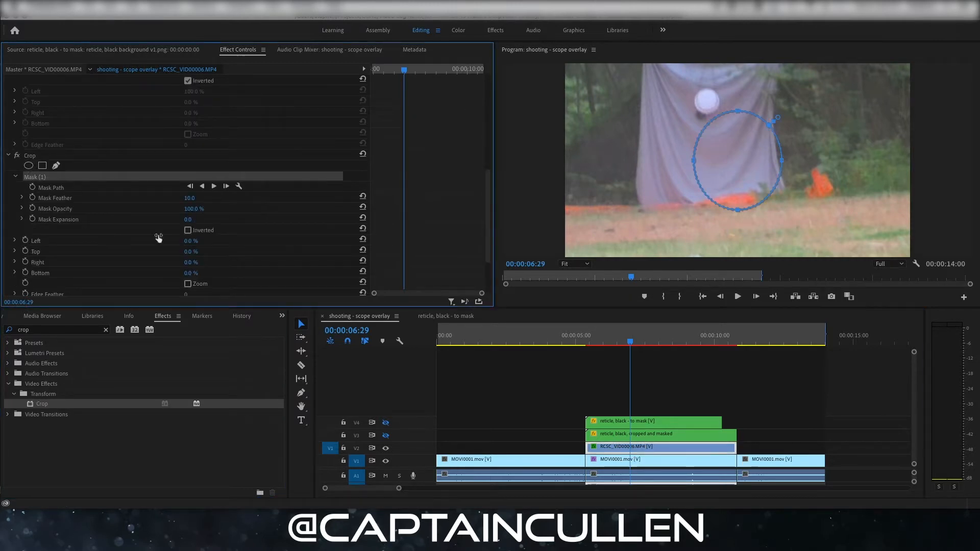
- Stretch the new ellipse mask to the scope ring's four sides, using the V4 reticle as a temporary guide
click(387, 423)
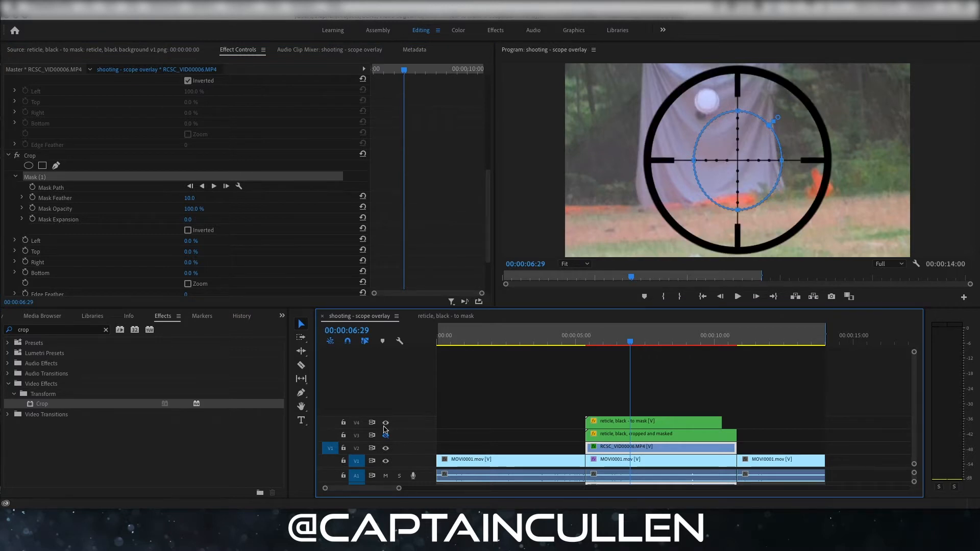
click(694, 161)
drag(695, 162, 649, 164)
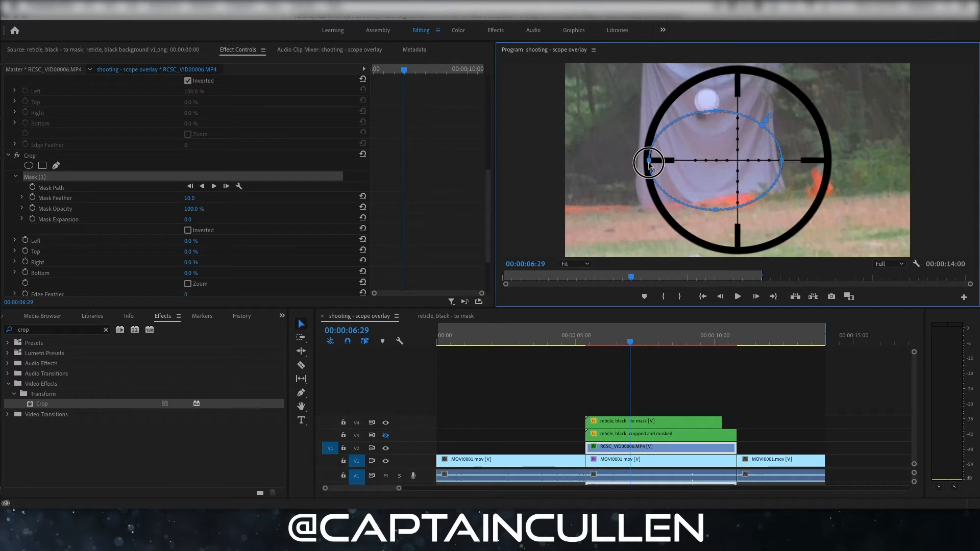
drag(781, 160, 827, 161)
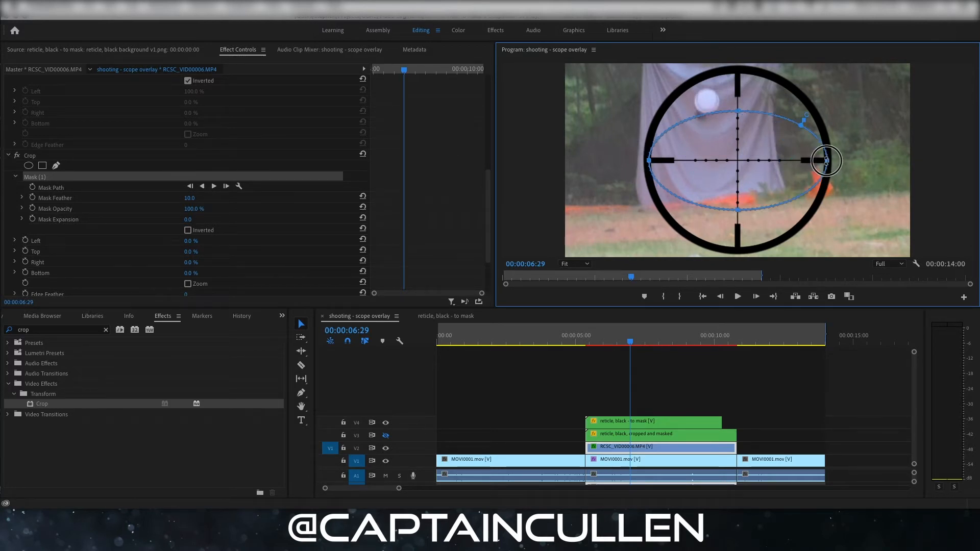
drag(739, 110, 738, 73)
drag(738, 209, 737, 251)
drag(737, 73, 736, 69)
click(385, 423)
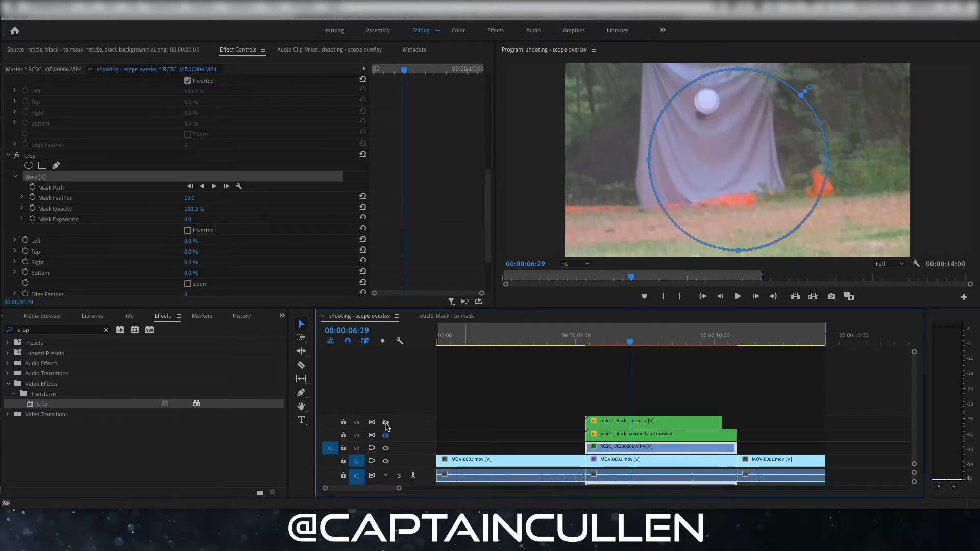
- Invert the new Crop effect's mask and set the effect's Left crop to 100%
click(47, 177)
click(198, 208)
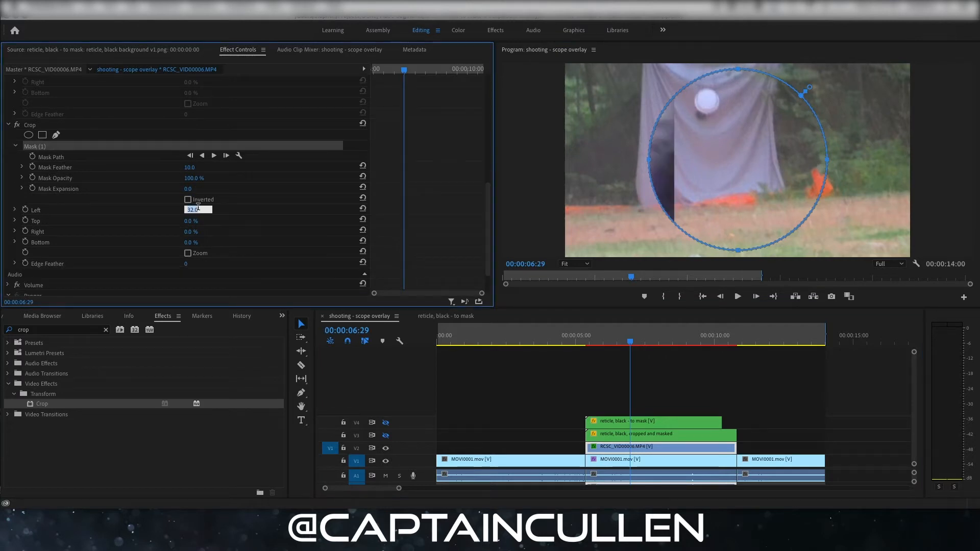
click(187, 201)
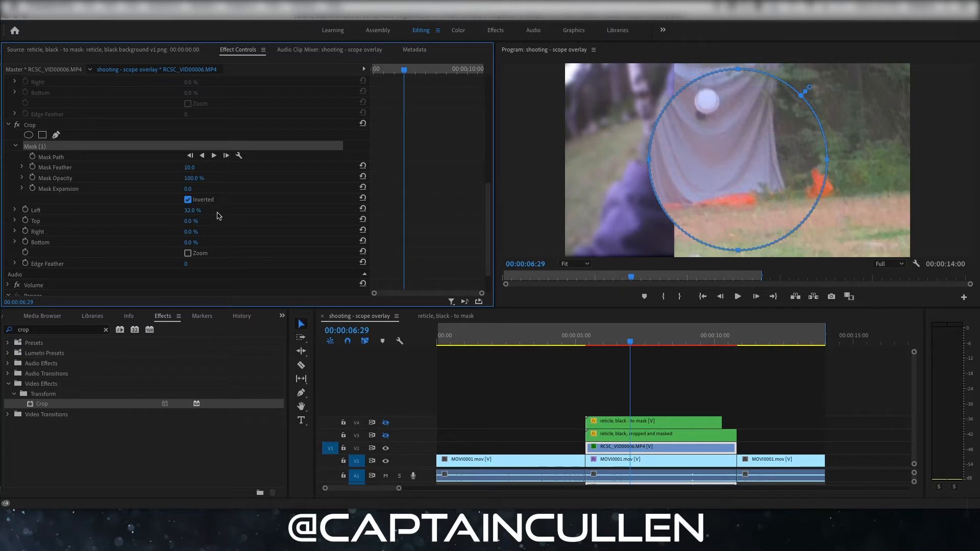
drag(199, 211, 214, 211)
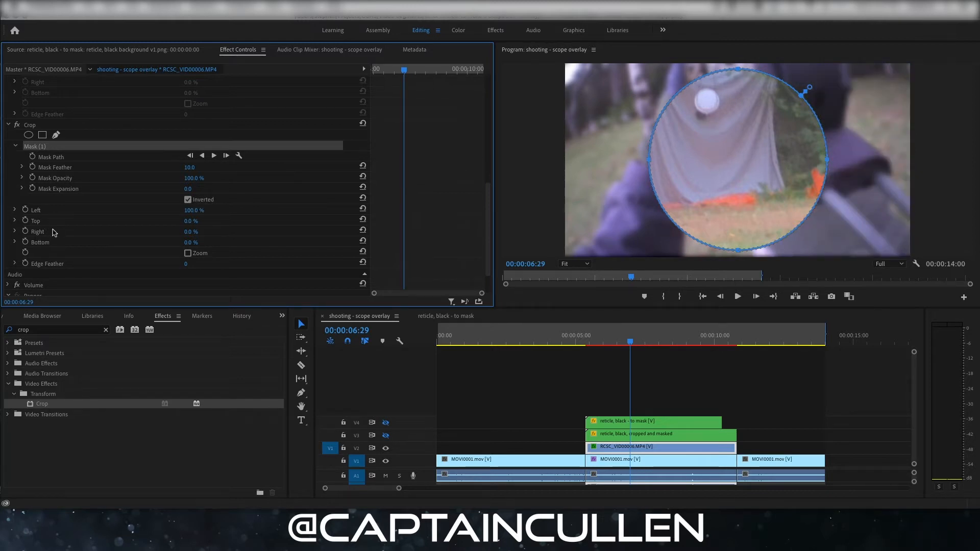
- Show the V4 reticle track and set the blend mode of its "reticle, black - to mask" clip to Multiply
click(614, 447)
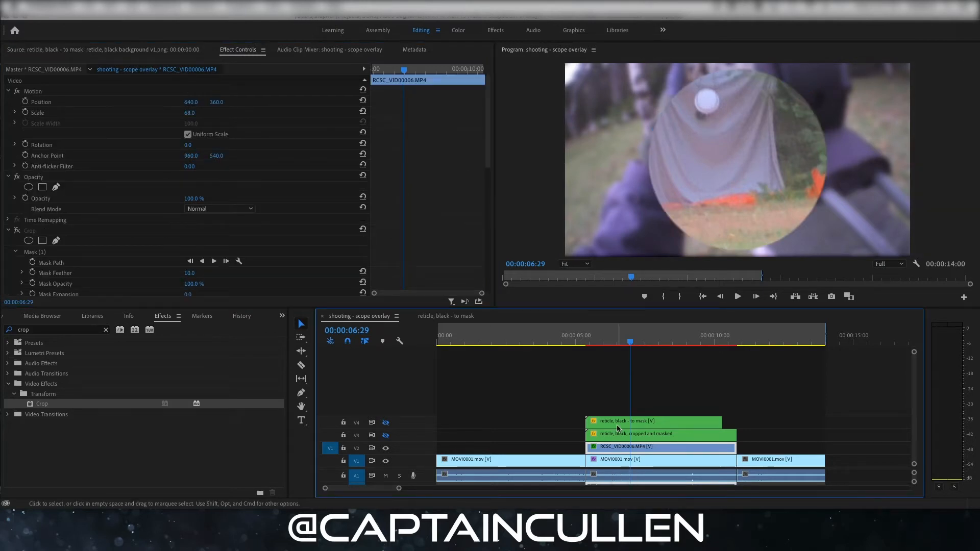
click(617, 425)
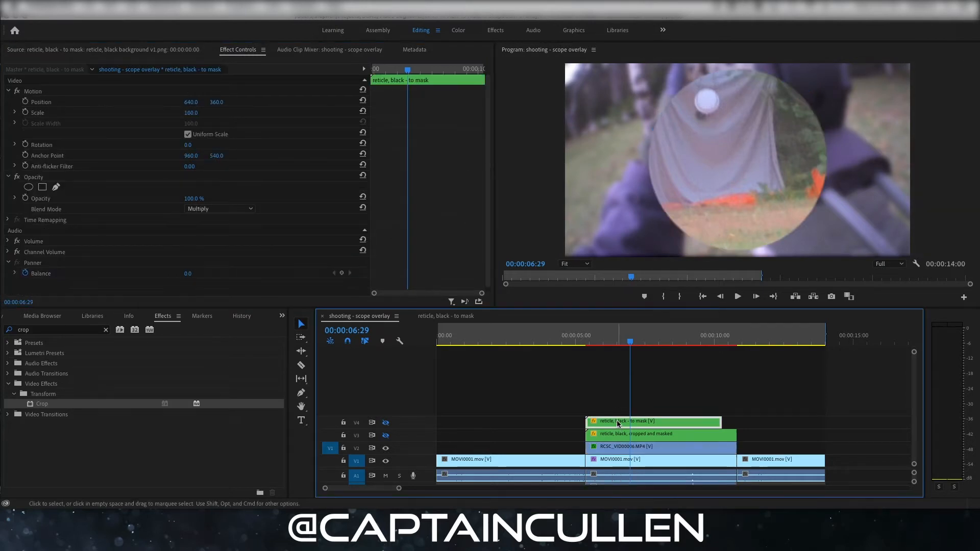
click(385, 427)
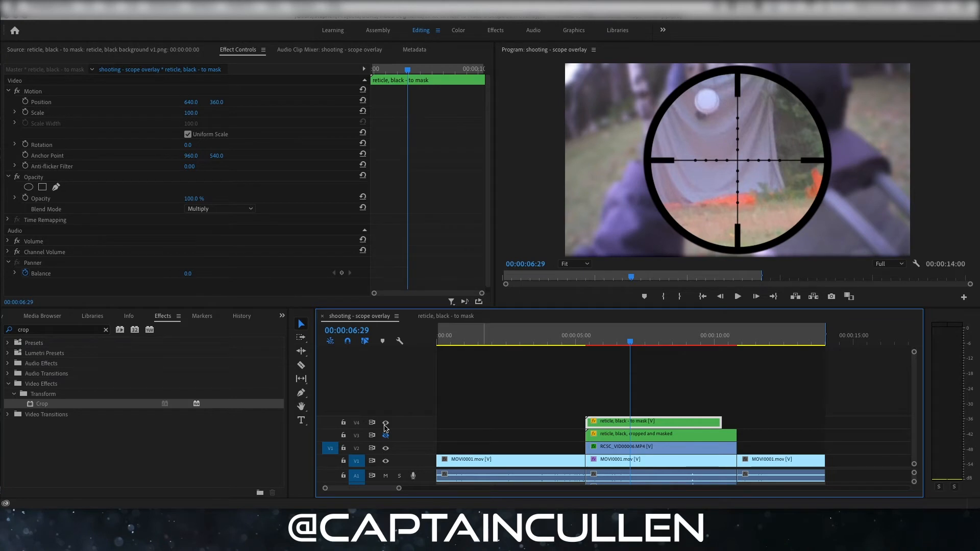
click(244, 210)
click(231, 219)
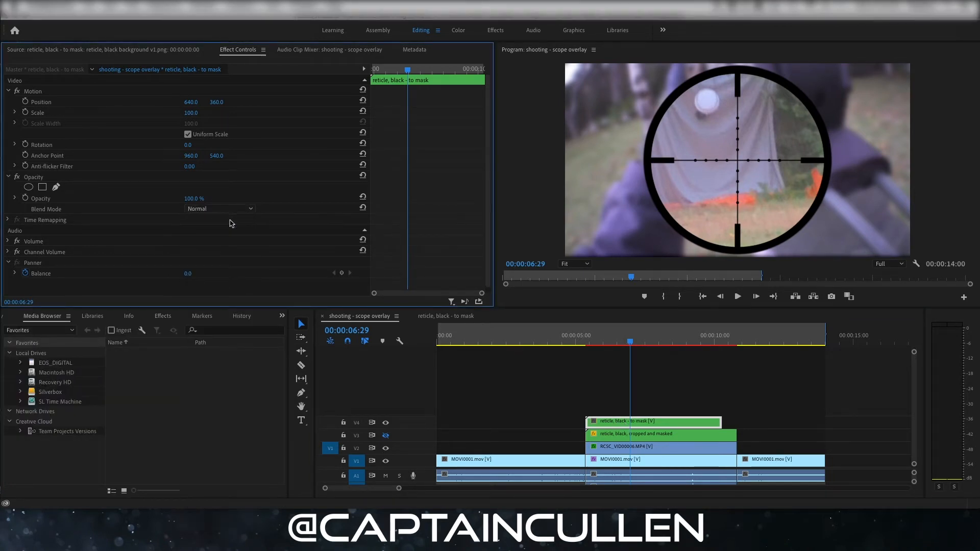
click(237, 209)
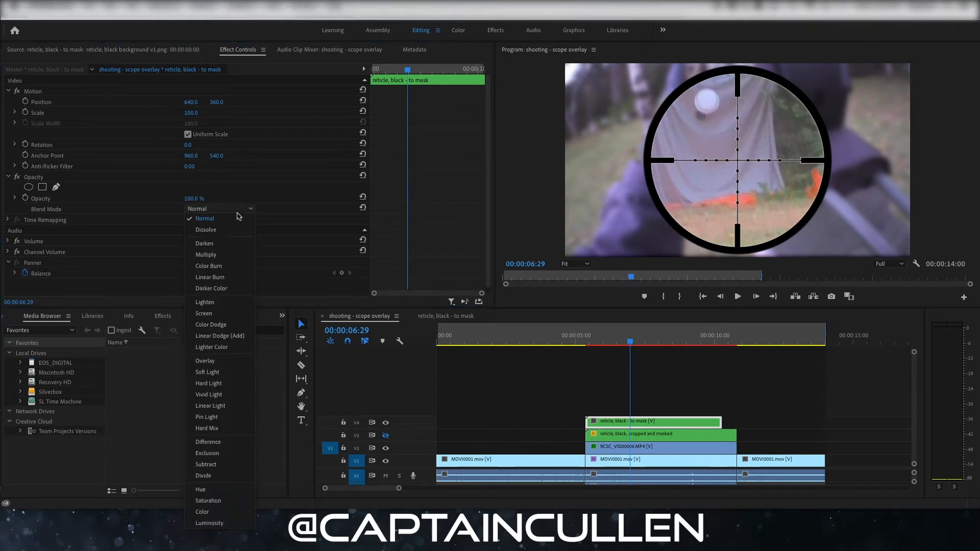
click(236, 255)
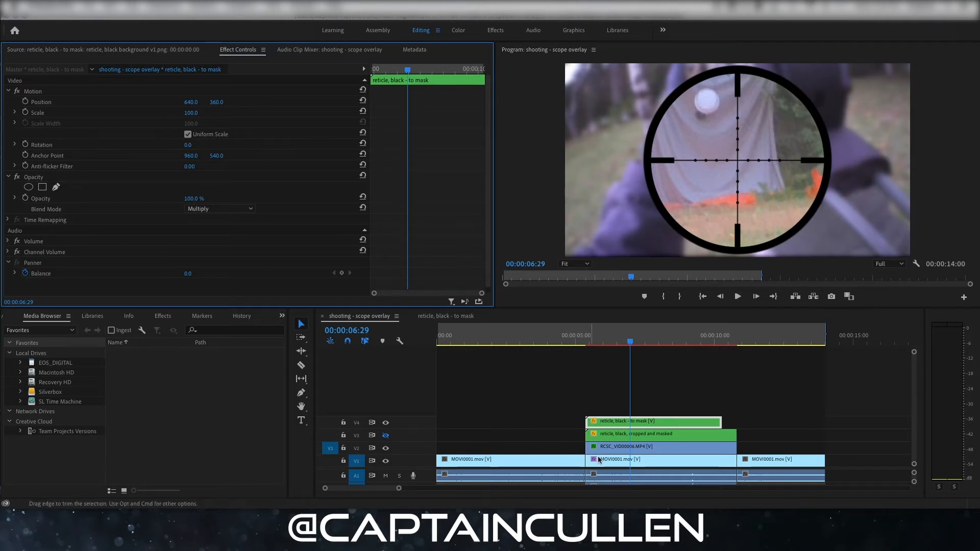
- Find the Gaussian Blur video effect and apply a new instance to the middle MOVI0001.mov clip on V1
click(631, 466)
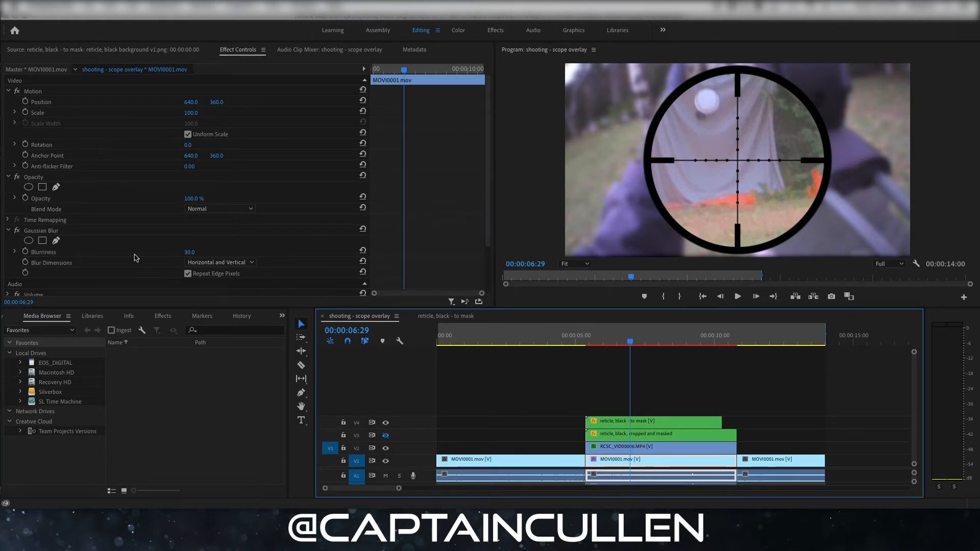
scroll(134, 255, down, 3)
click(50, 201)
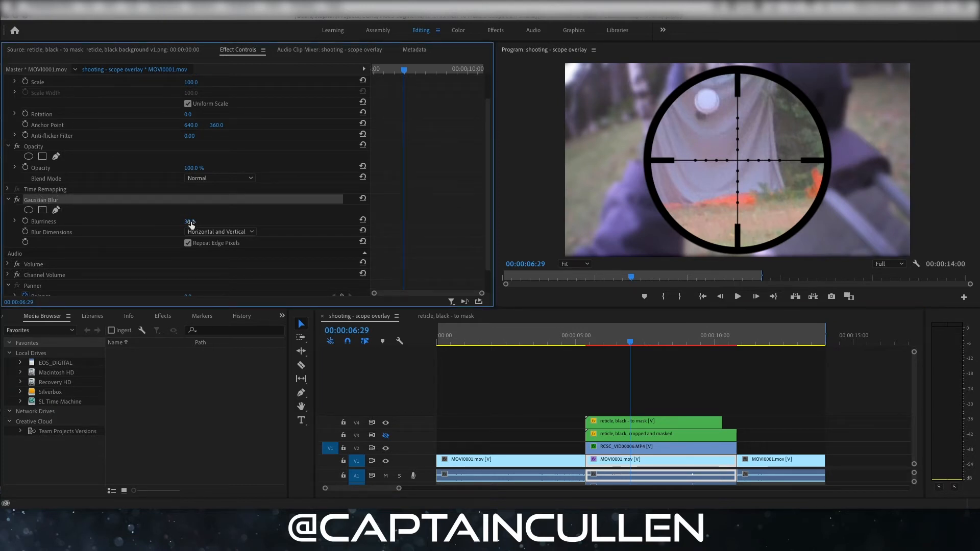
click(163, 317)
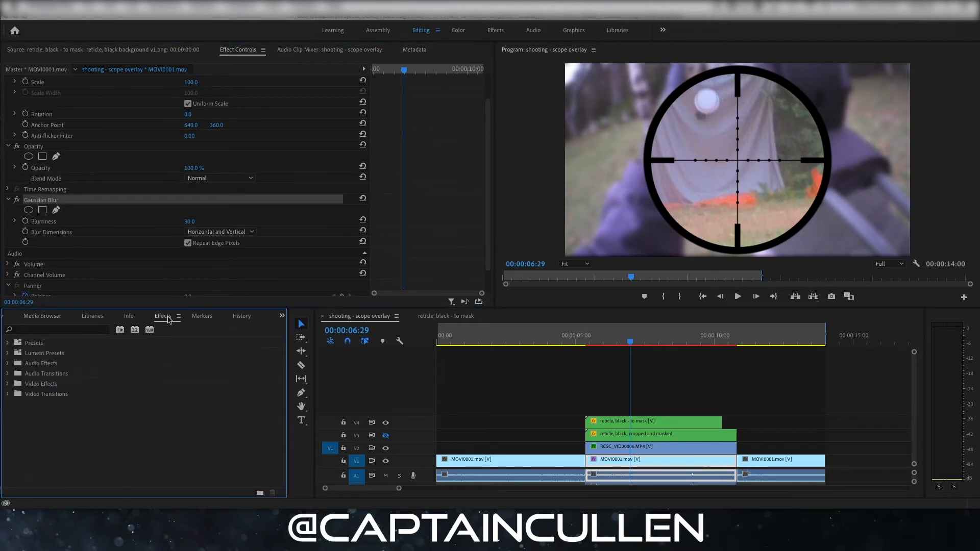
click(81, 331)
text(bur)
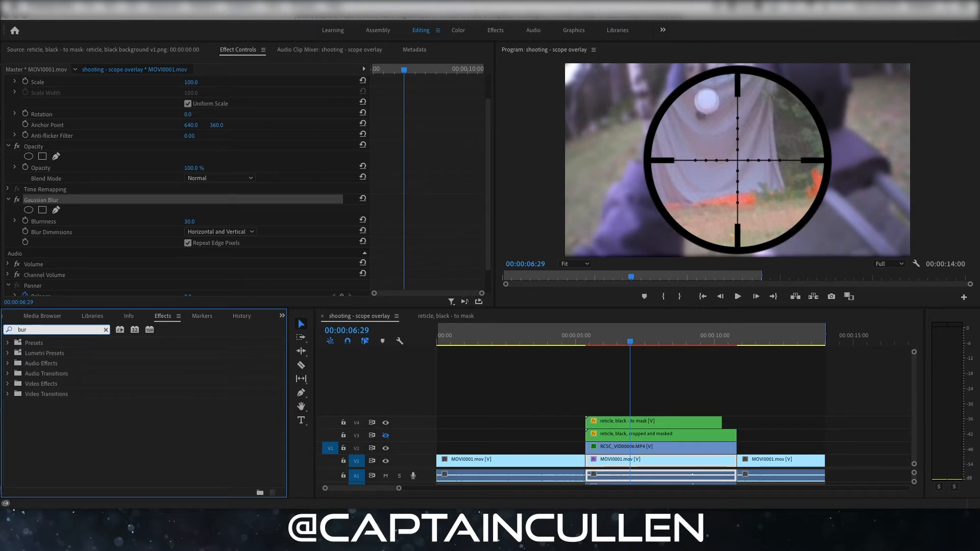
key(BackSpace)
key(BackSpace)
text(lur)
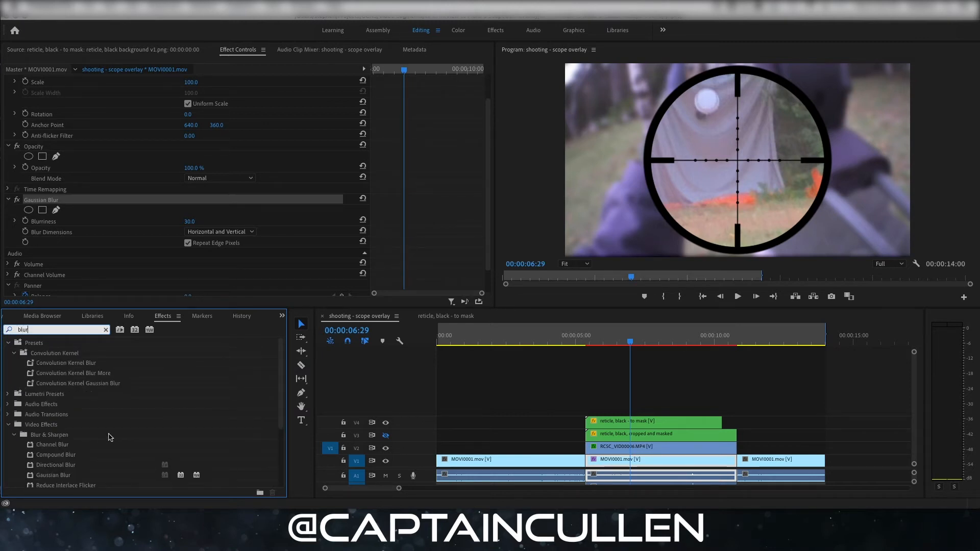
scroll(108, 438, down, 2)
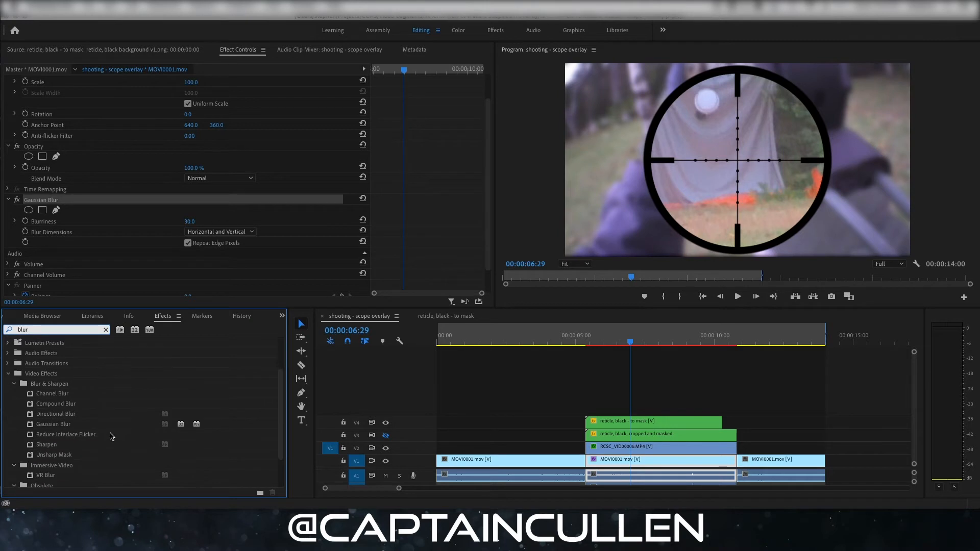
click(63, 426)
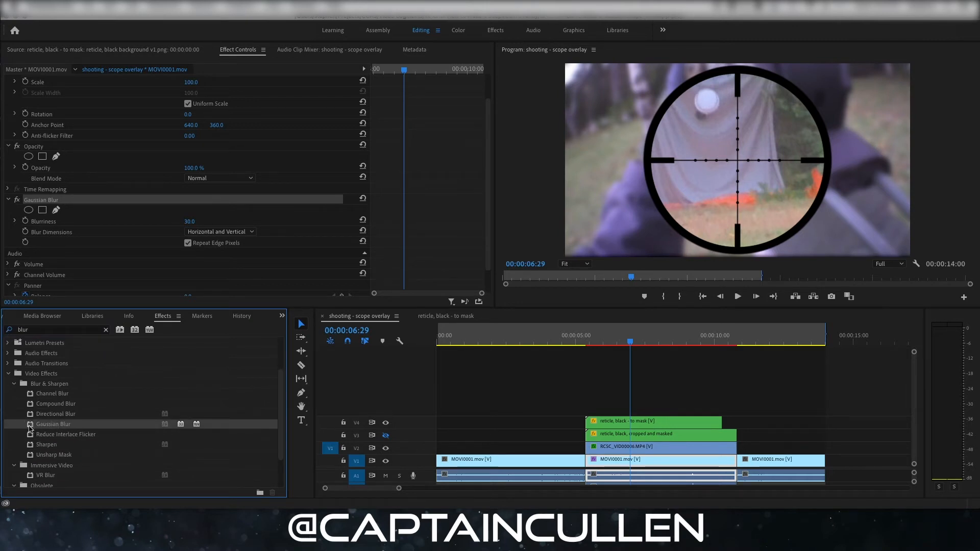
drag(31, 429, 615, 467)
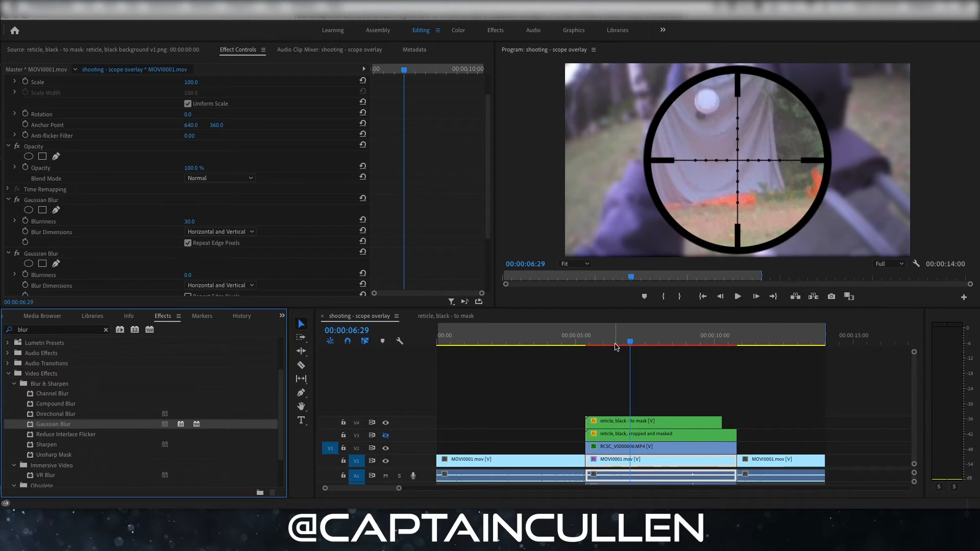
- Turn off the original Gaussian Blur effect on the middle MOVI0001.mov clip, leaving the new instance on
click(601, 465)
scroll(67, 218, down, 2)
scroll(67, 218, down, 2)
click(18, 159)
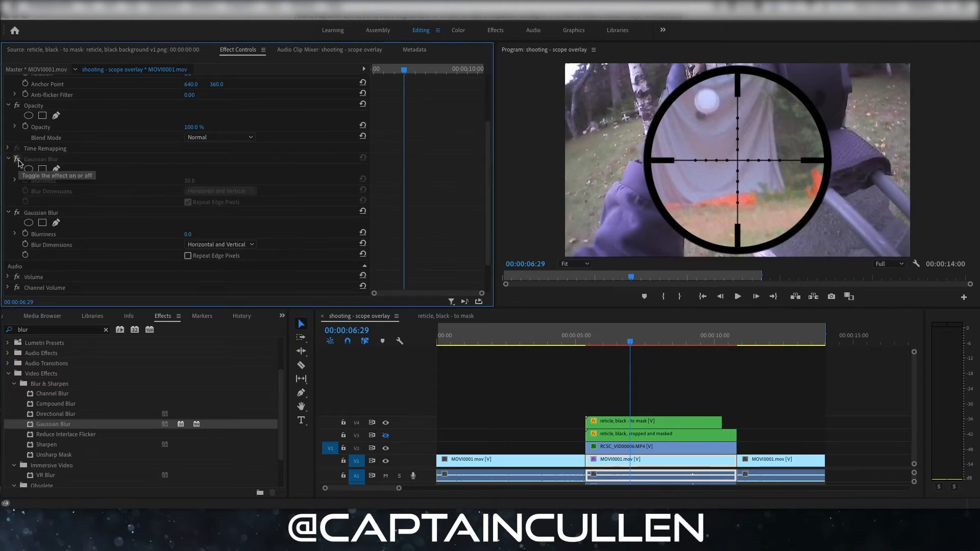
- Hide the V4 and V2 tracks to view the unblurred V1 footage alone, and show both tracks again
click(385, 423)
click(385, 448)
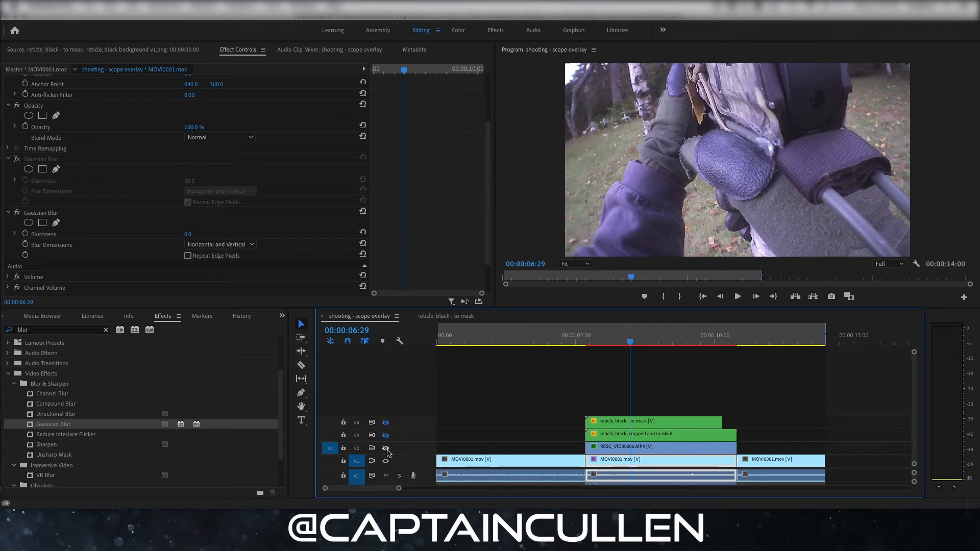
click(386, 449)
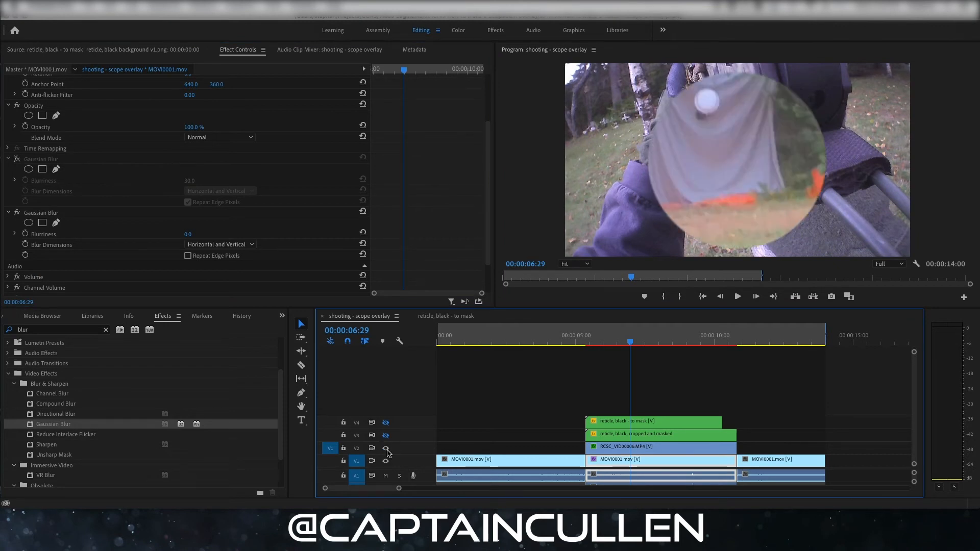
click(386, 423)
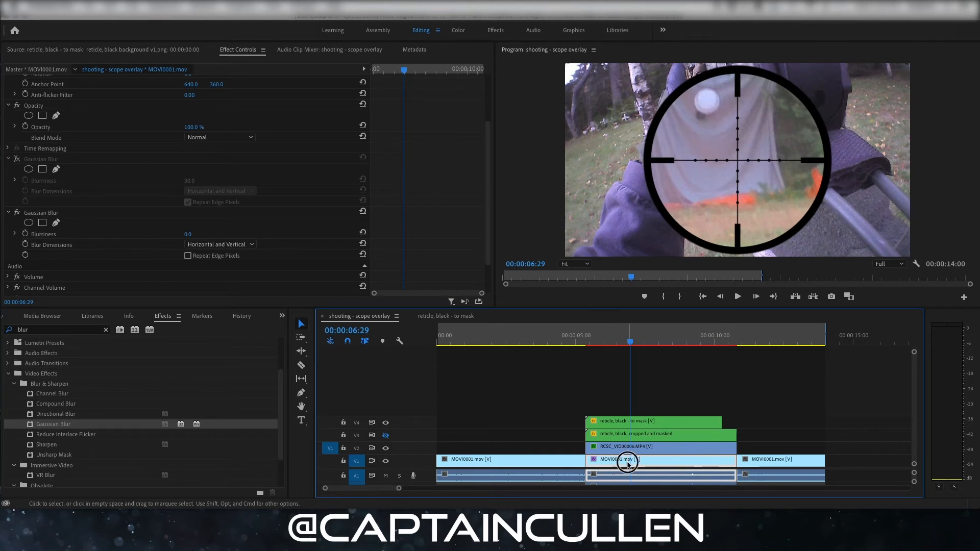
- Set the new Gaussian Blur's Blurriness to 30 and enable Repeat Edge Pixels
click(189, 234)
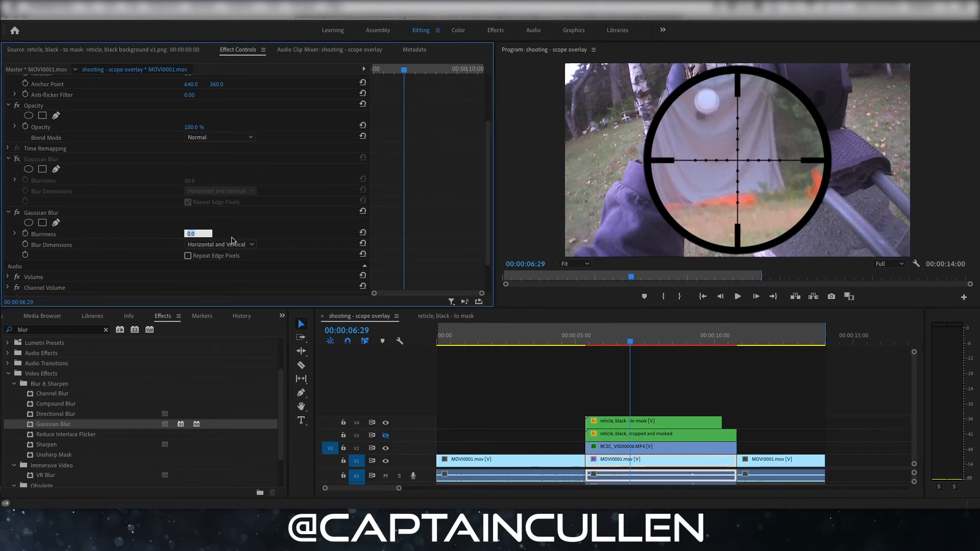
text(30)
key(Return)
click(189, 256)
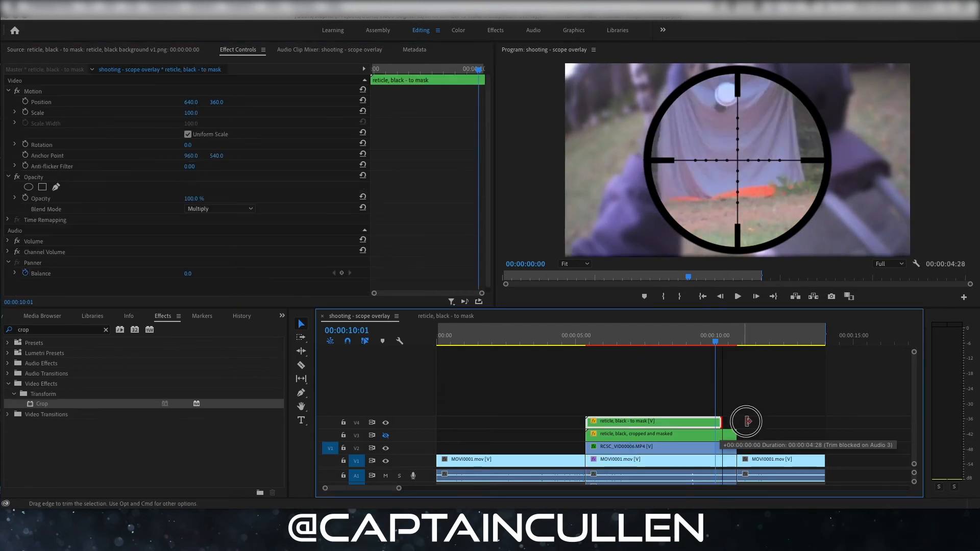
- Extend the V4 reticle with a copy of its clip placed directly after it, cut at the V2 clip's end and with the excess deleted
drag(743, 420, 721, 421)
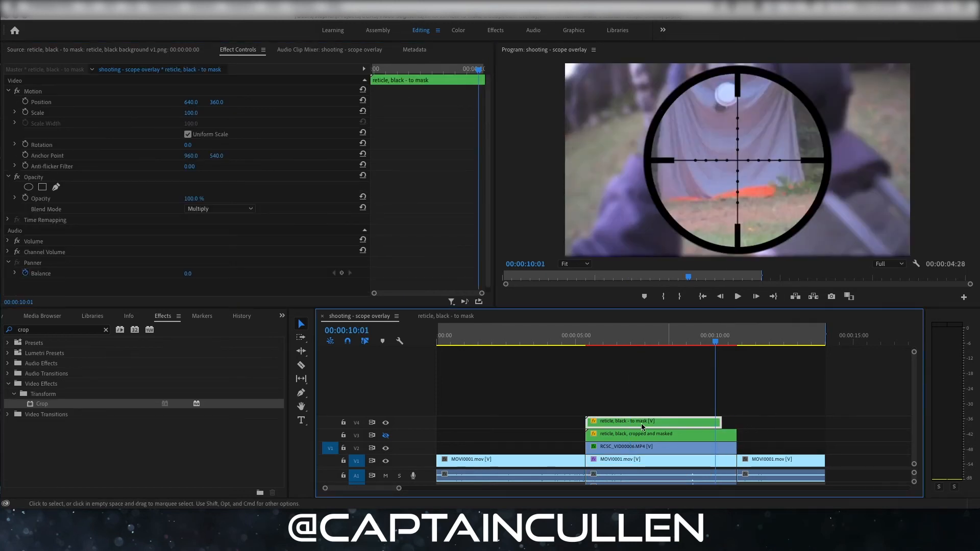
drag(619, 421, 755, 423)
click(754, 424)
key(c)
click(737, 424)
key(v)
click(767, 425)
key(Delete)
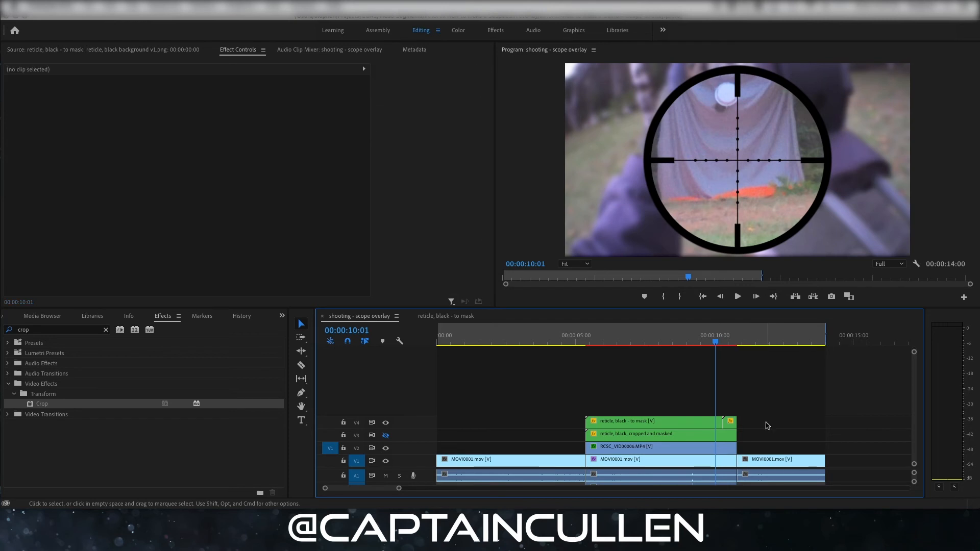
- Step through the frames around the join of the two V4 reticle clips to check its continuity
click(720, 344)
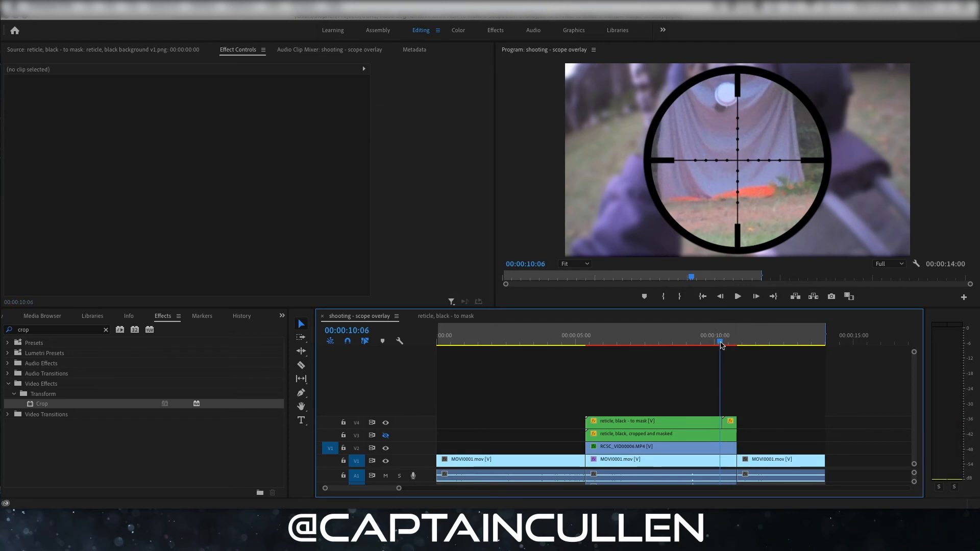
key(Right)
key(Right)
key(Right)
key(Left)
key(Left)
key(Left)
key(Left)
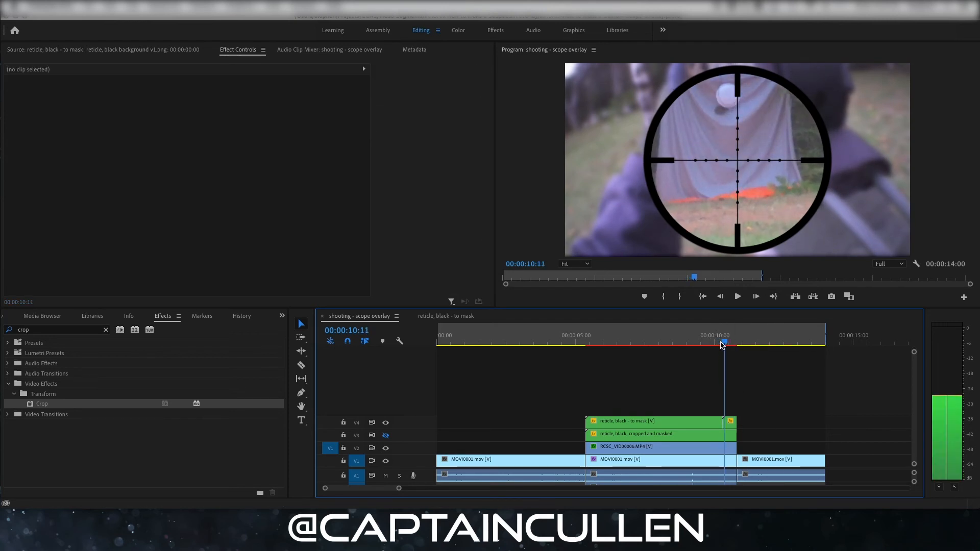
key(Right)
key(Right)
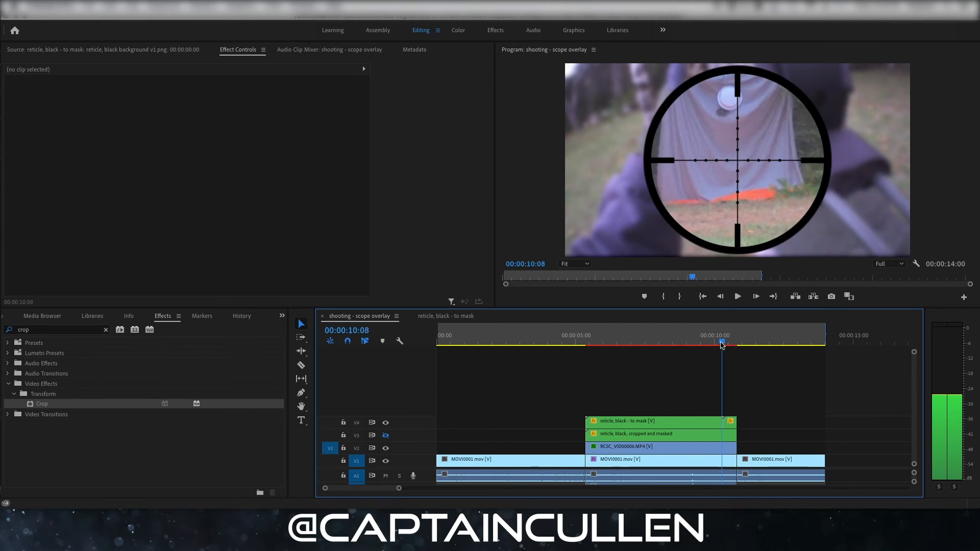